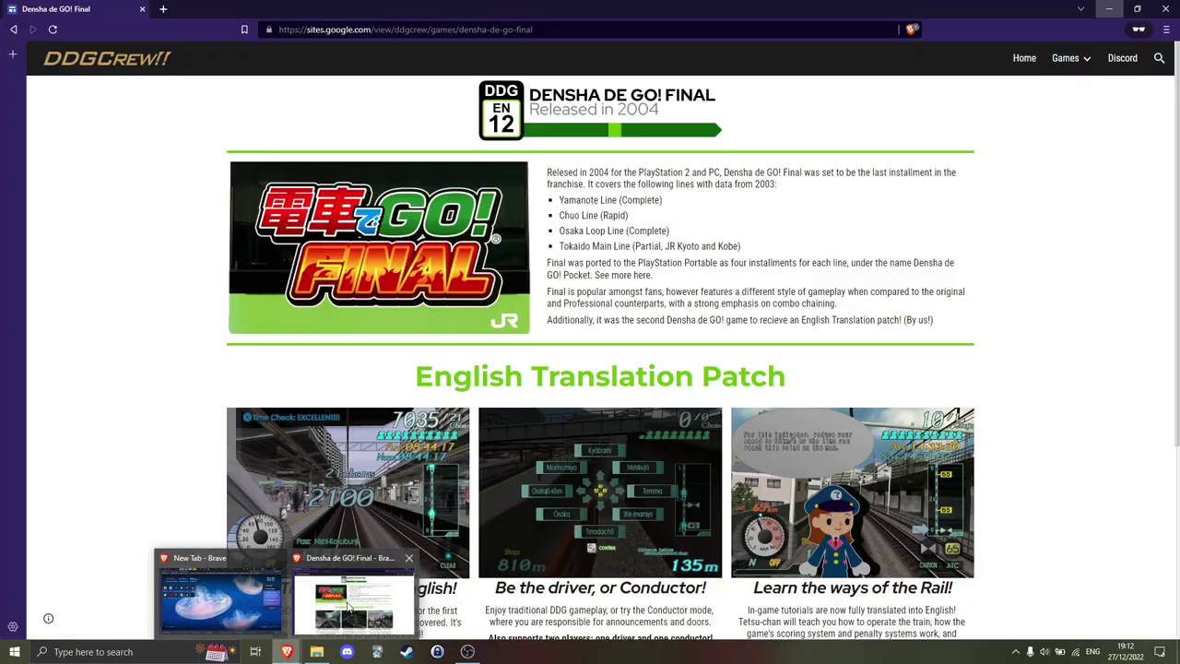
Step: Download the English translation patch ddgfinalen-1.0.zip from the Densha de GO! Final page and save it in the DDGF English Patch folder
click(348, 606)
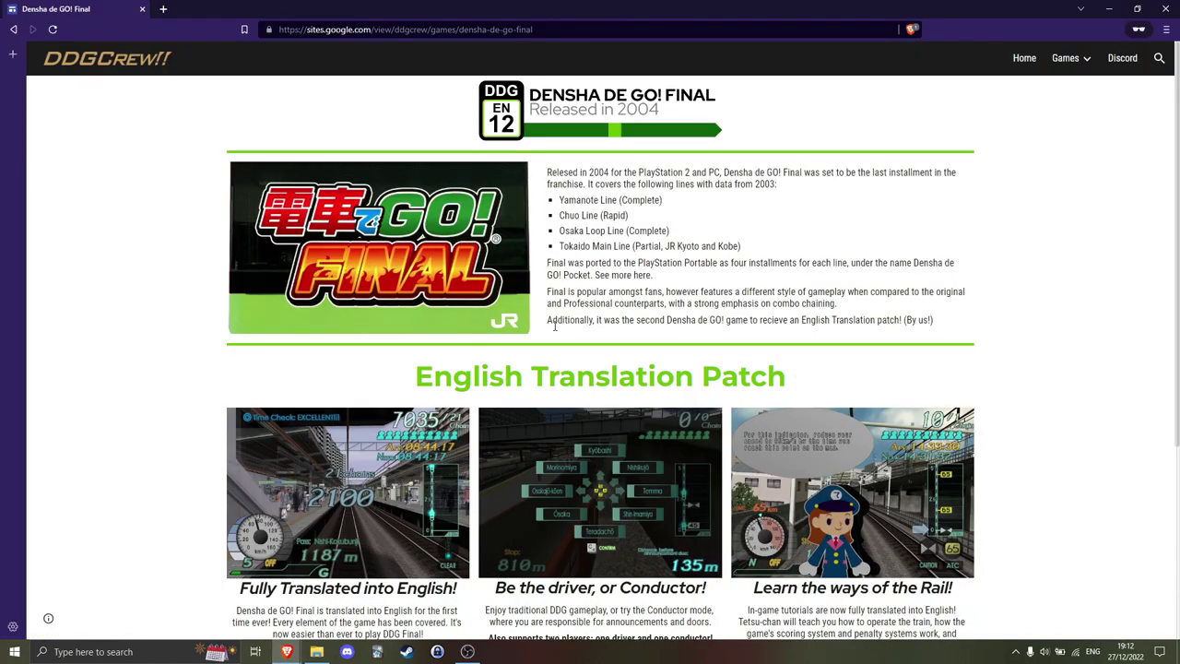
scroll(906, 248, down, 4)
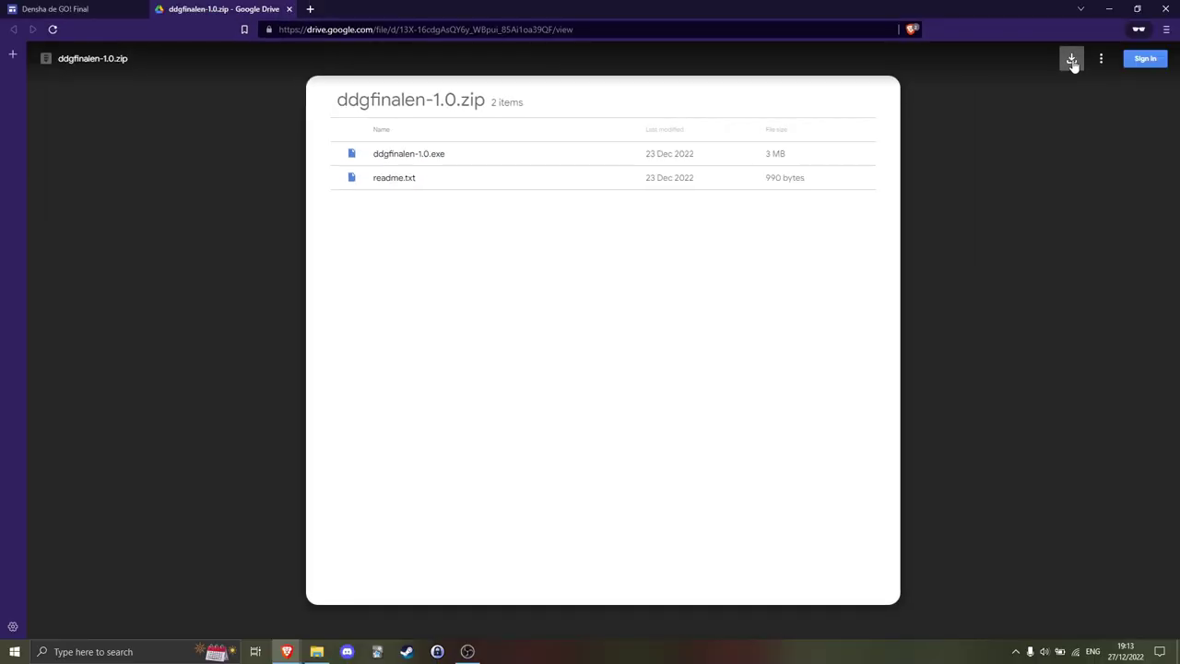
click(1075, 63)
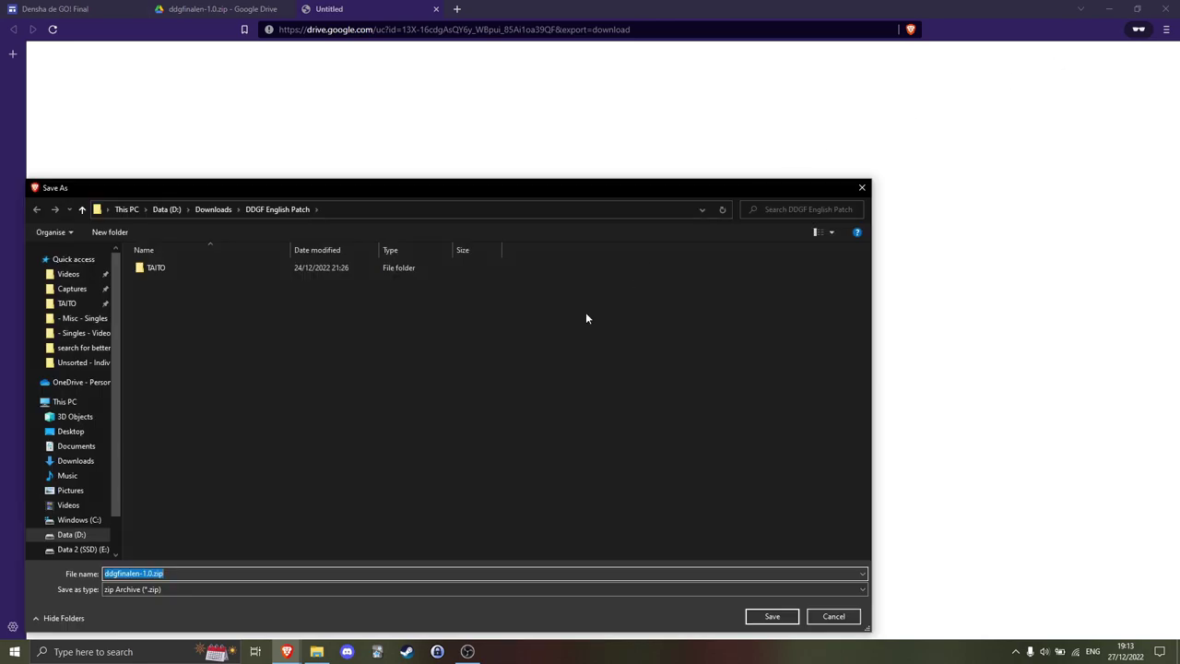
click(772, 617)
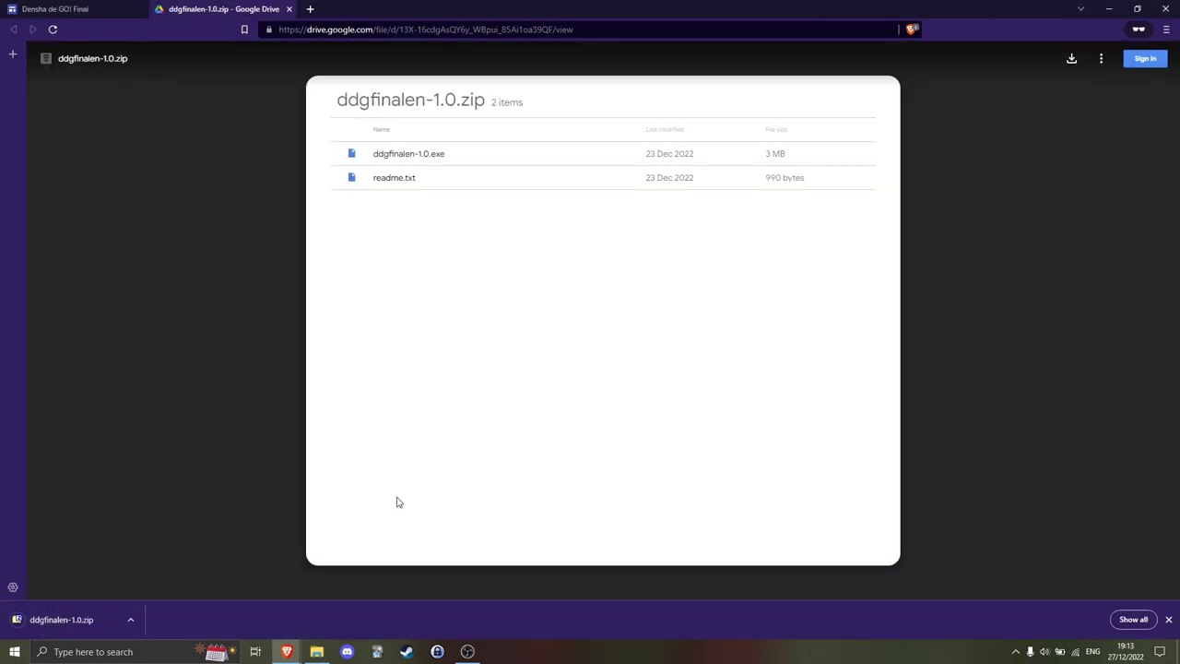
Step: Show the downloaded ddgfinalen-1.0.zip in its folder and extract its contents there with 7-Zip
click(130, 620)
click(175, 577)
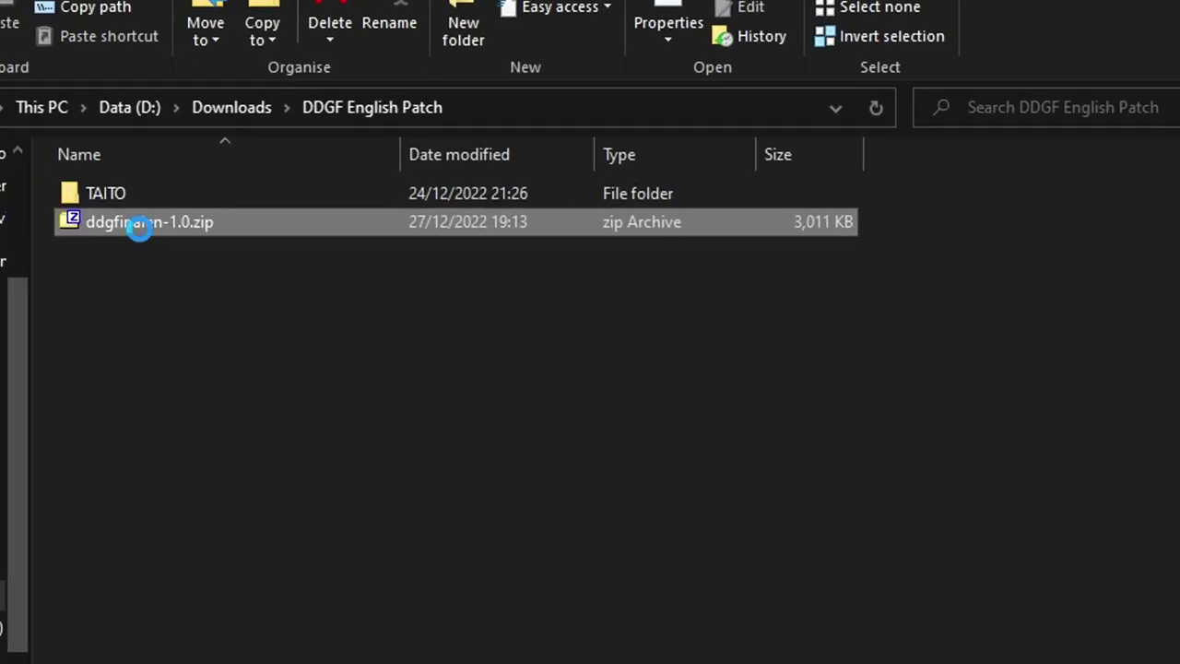
right_click(410, 167)
mouse_move(424, 312)
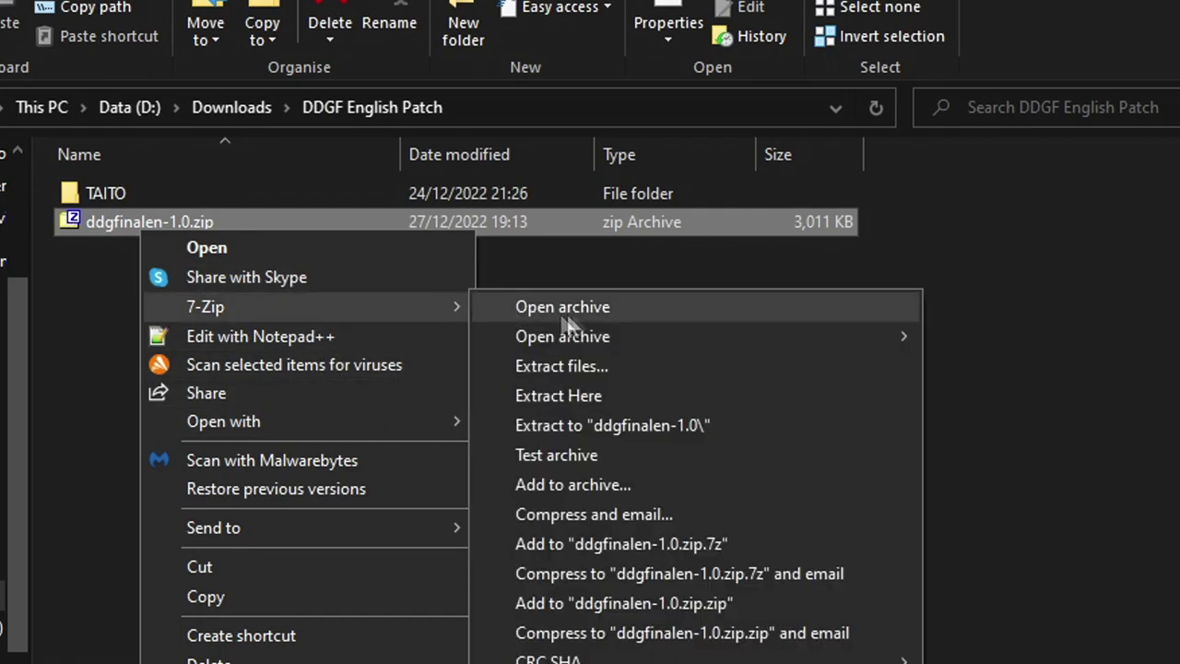
click(653, 397)
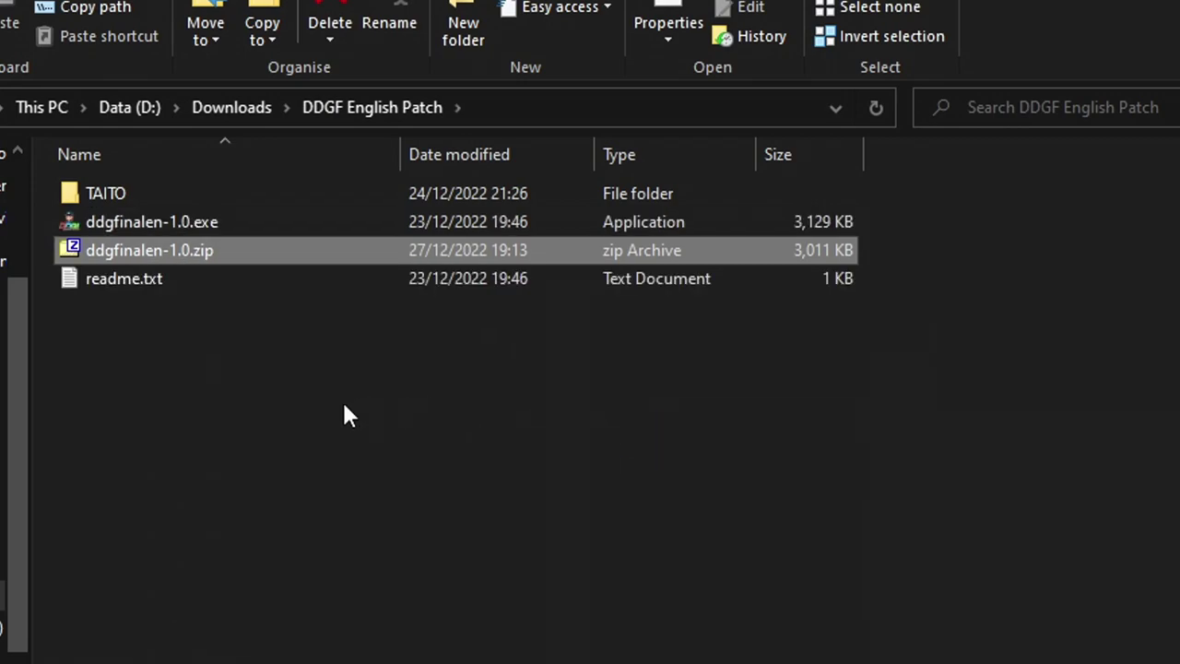
Step: Run the extracted ddgfinalen-1.0.exe installer and proceed past the welcome page and release notes to the install location
click(339, 406)
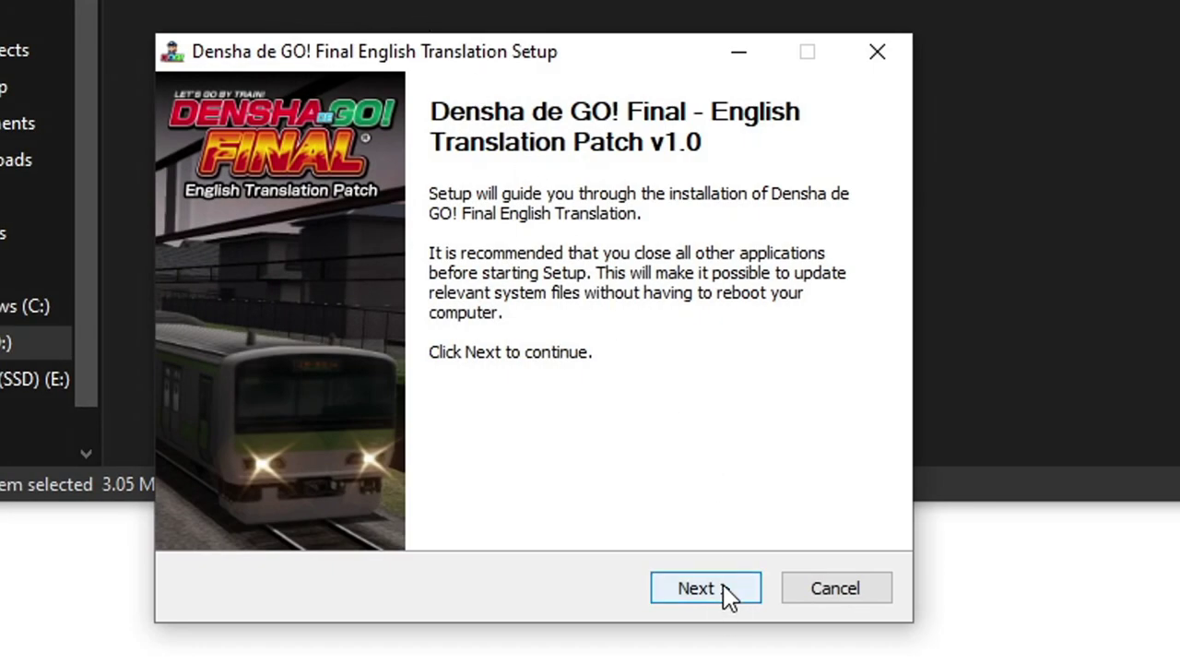
click(727, 590)
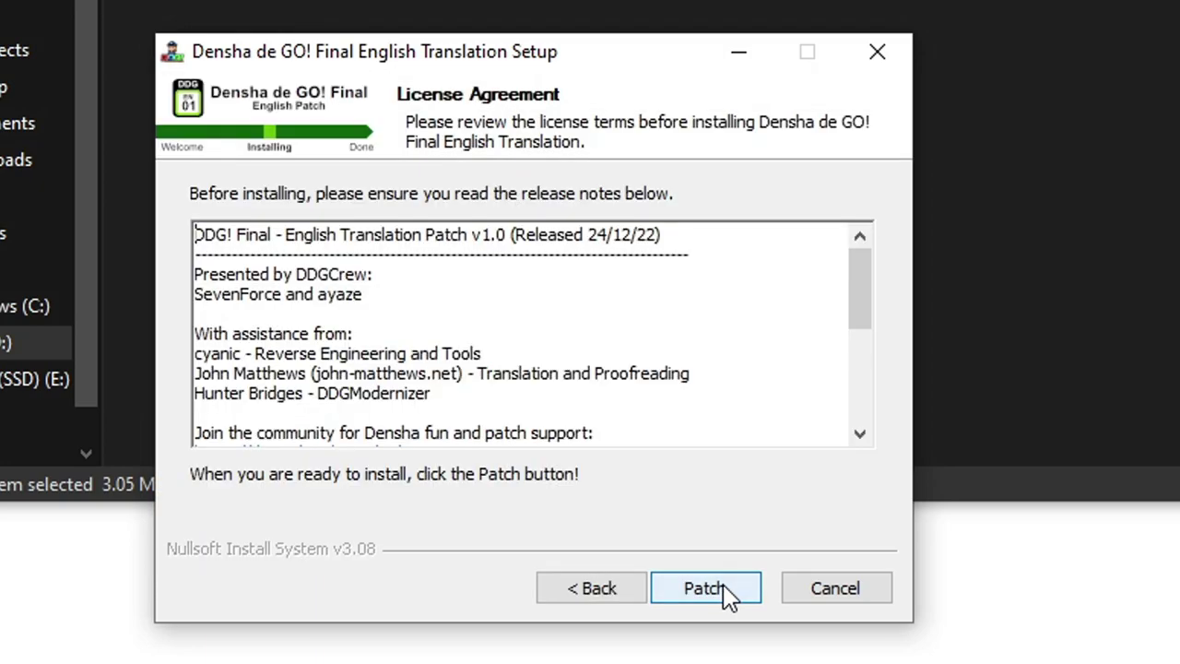
click(726, 590)
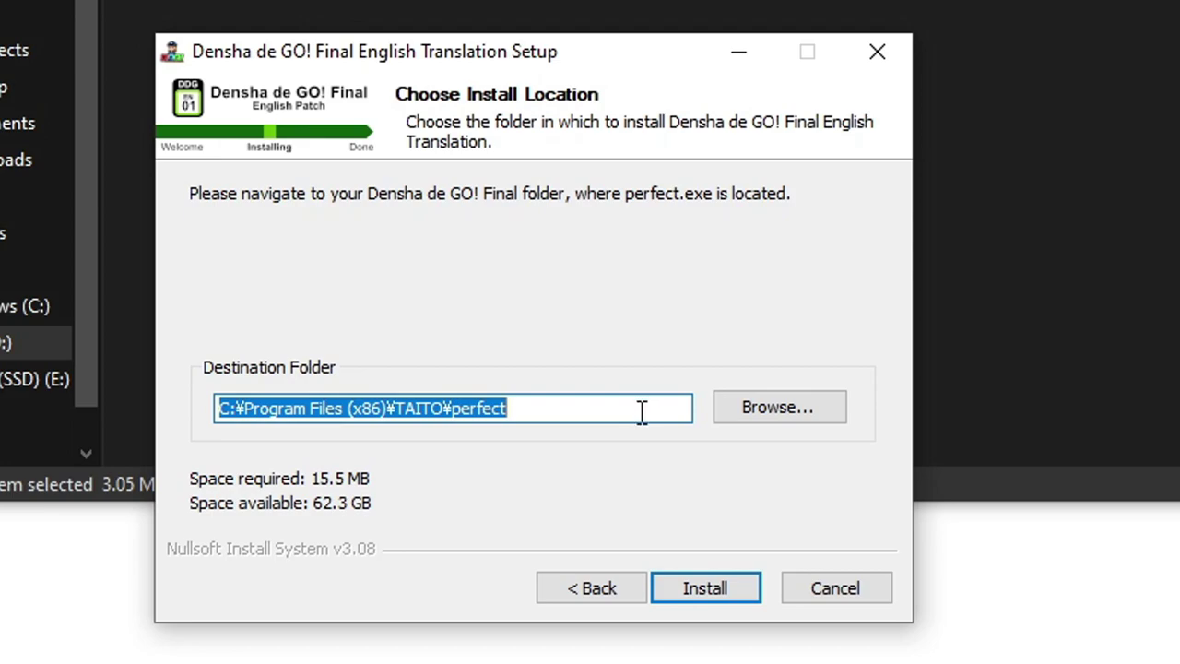
Step: Set the patch's destination folder to D:¥Downloads¥DDGF English Patch¥TAITO¥ and start the installation
click(758, 420)
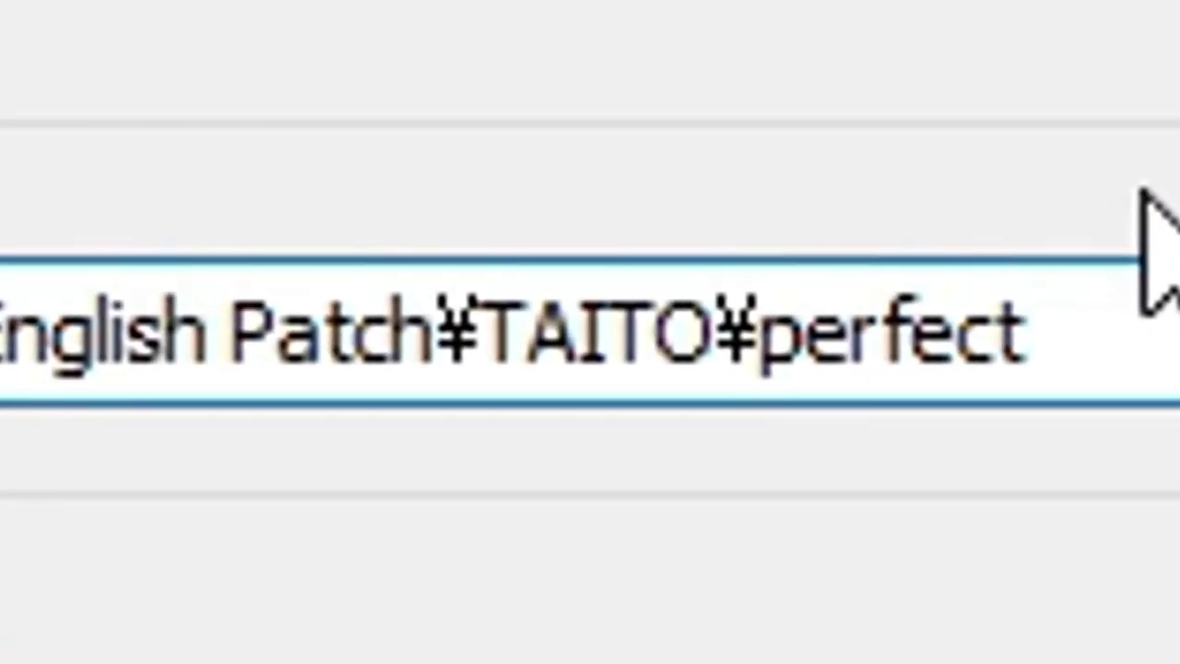
key(BackSpace)
key(BackSpace)
key(BackSpace)
key(BackSpace)
key(BackSpace)
key(BackSpace)
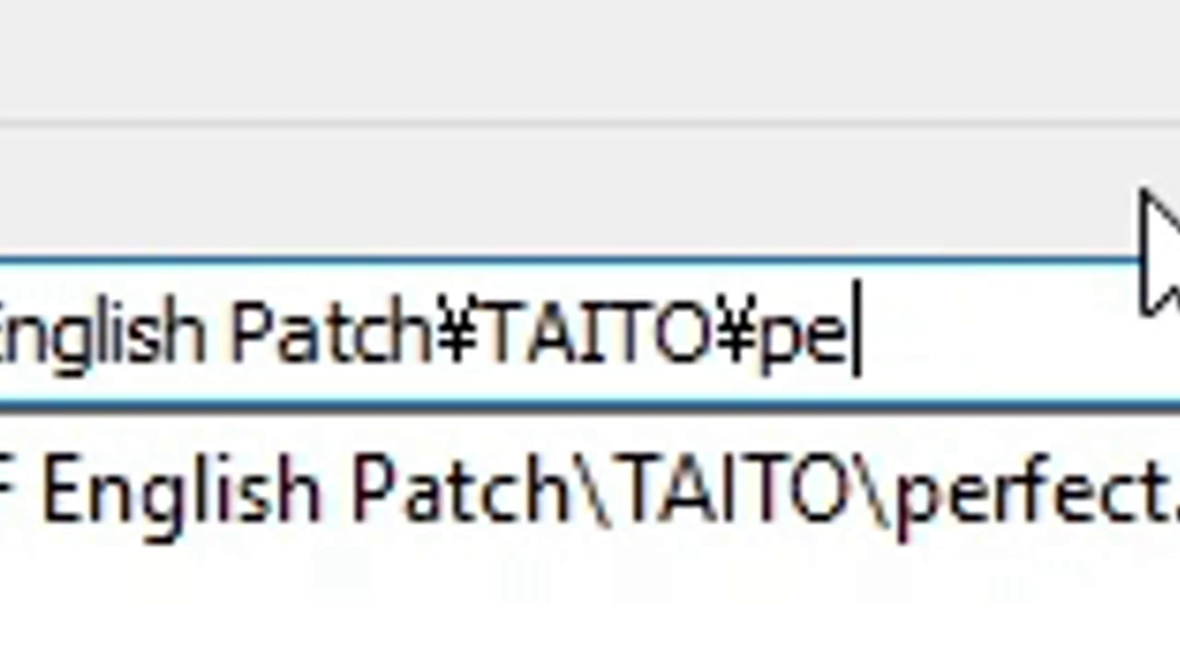
key(BackSpace)
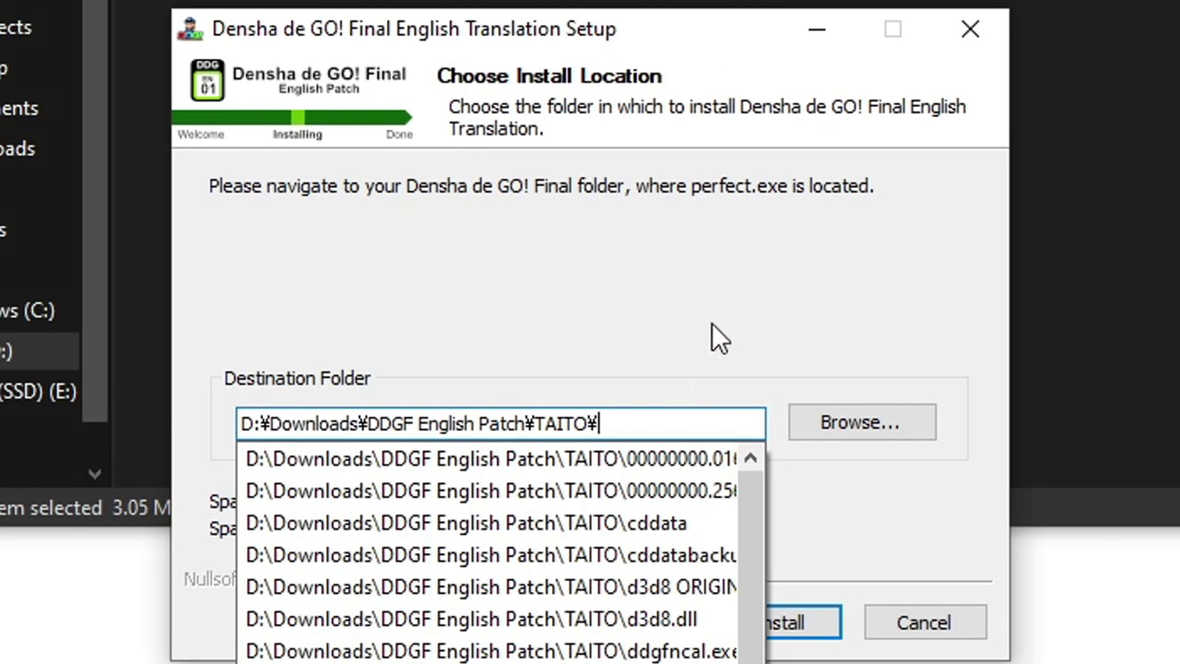
click(717, 336)
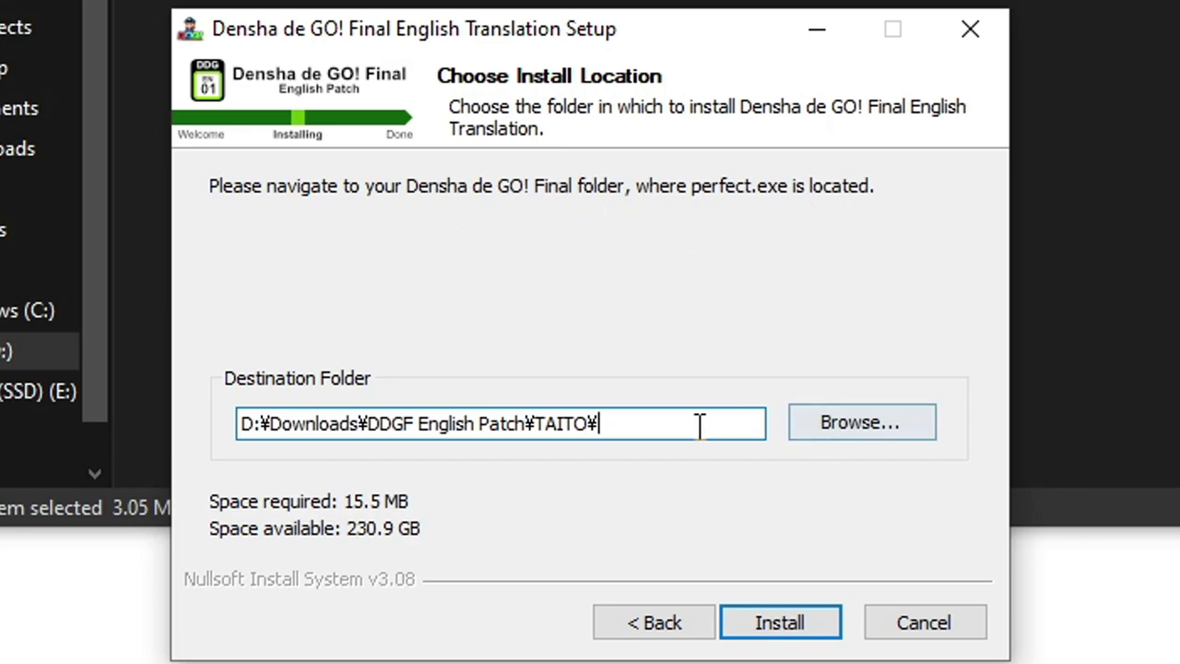
click(786, 622)
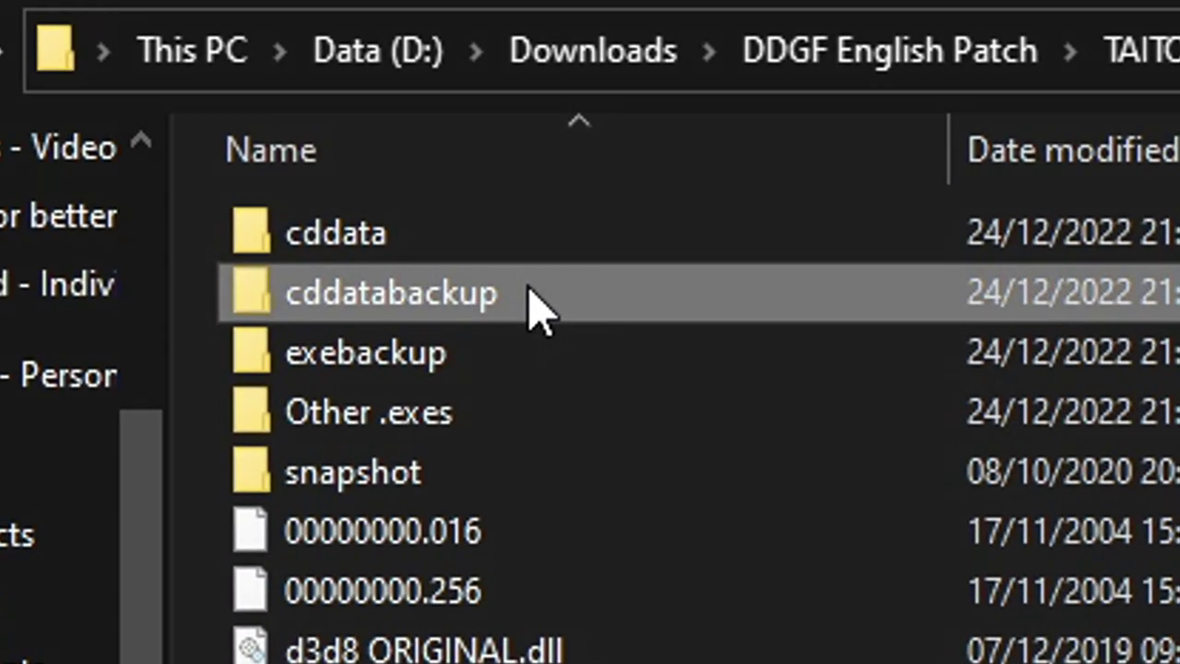
Step: Look through the TAITO game folder, checking the cddatabackup and exebackup folders and the program files
click(502, 362)
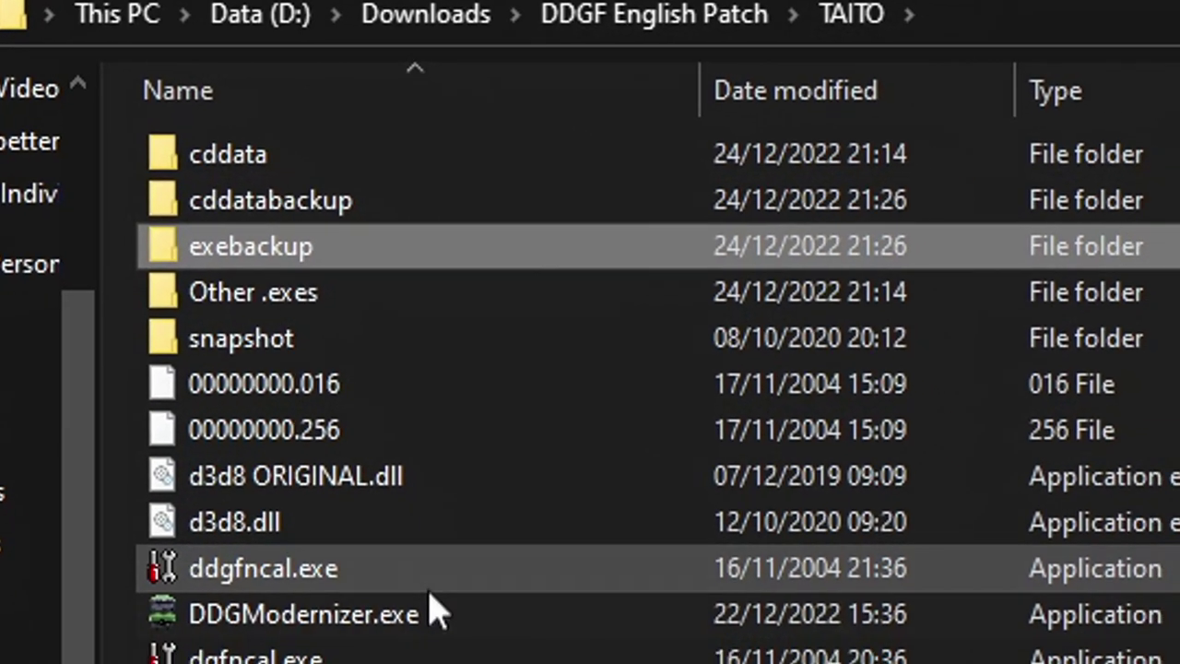
scroll(433, 604, down, 1)
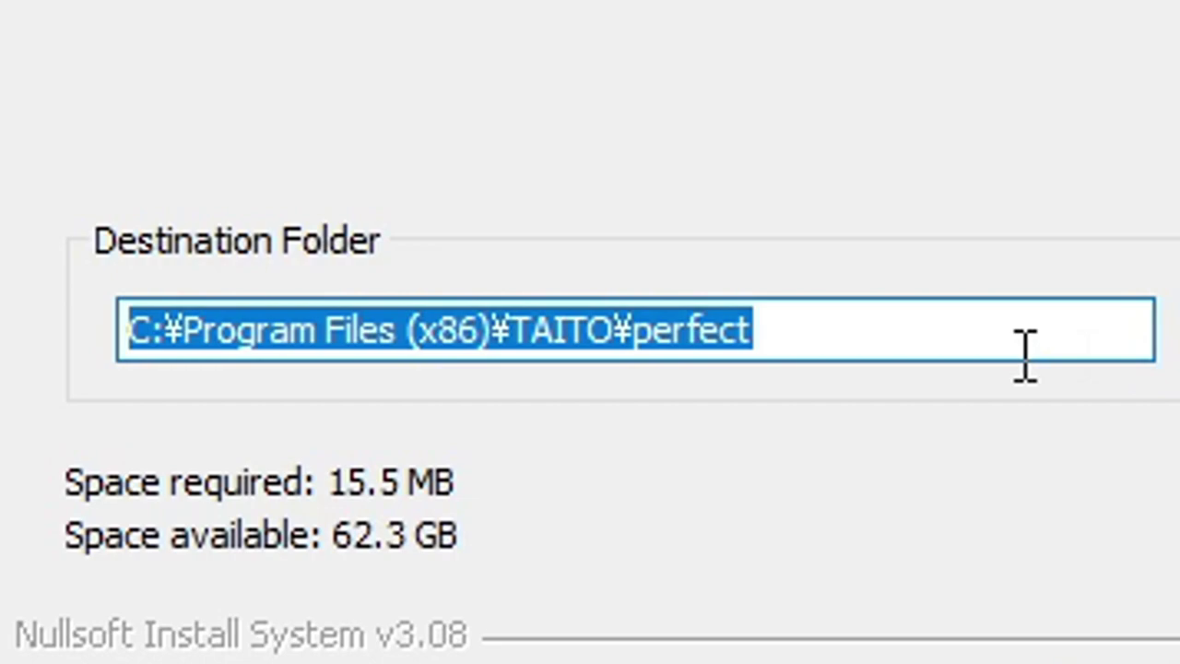
Step: Point the setup's destination to the folder containing perfect.exe, D:¥Downloads¥DDGF English Patch¥TAITO¥, and install the translation patch
text(D:¥Downloads¥DDGF English Patch¥TAITO¥perfect)
key(BackSpace)
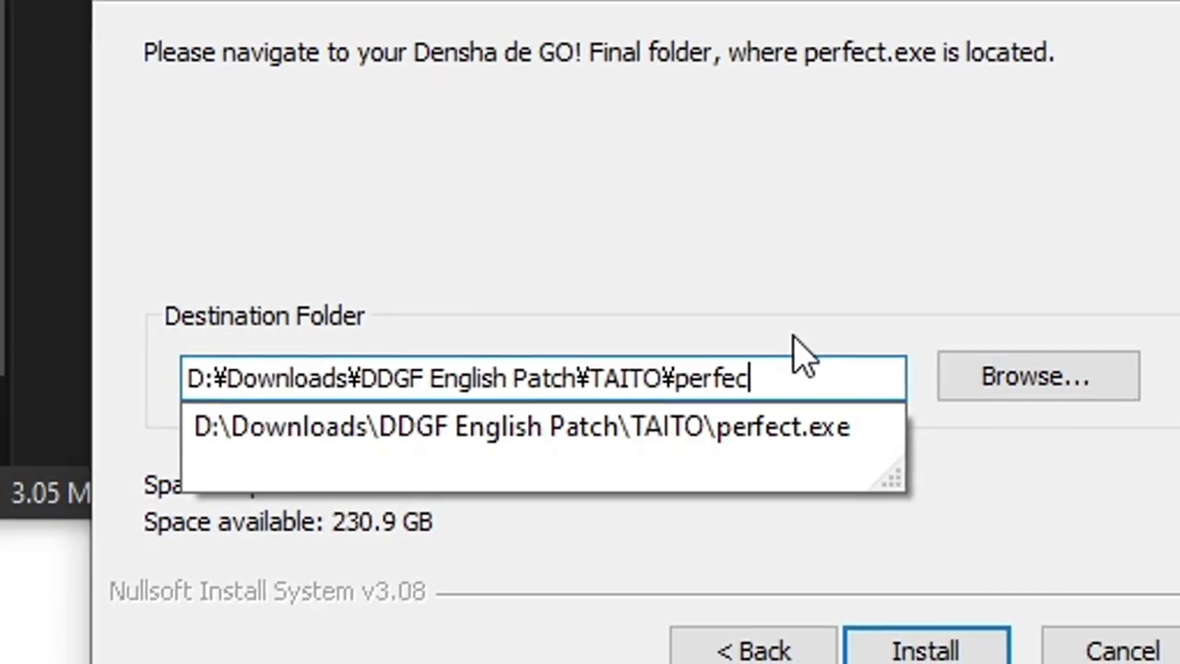
key(BackSpace)
key(BackSpace)
key(BackSpace)
key(BackSpace)
key(BackSpace)
key(BackSpace)
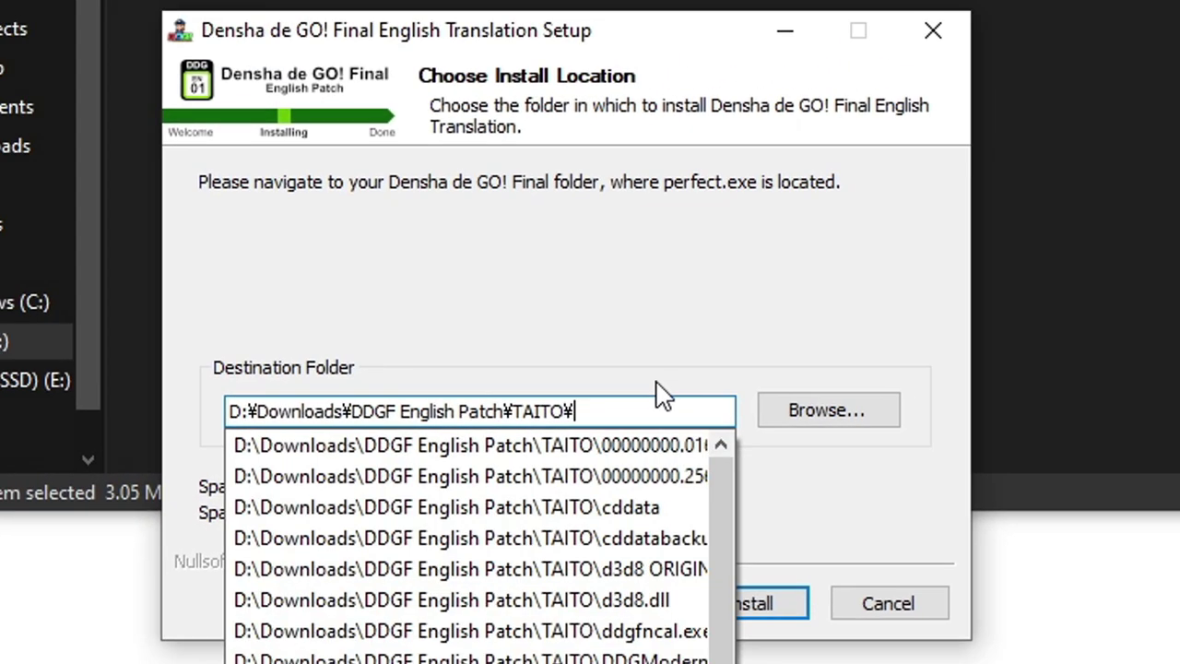
key(Escape)
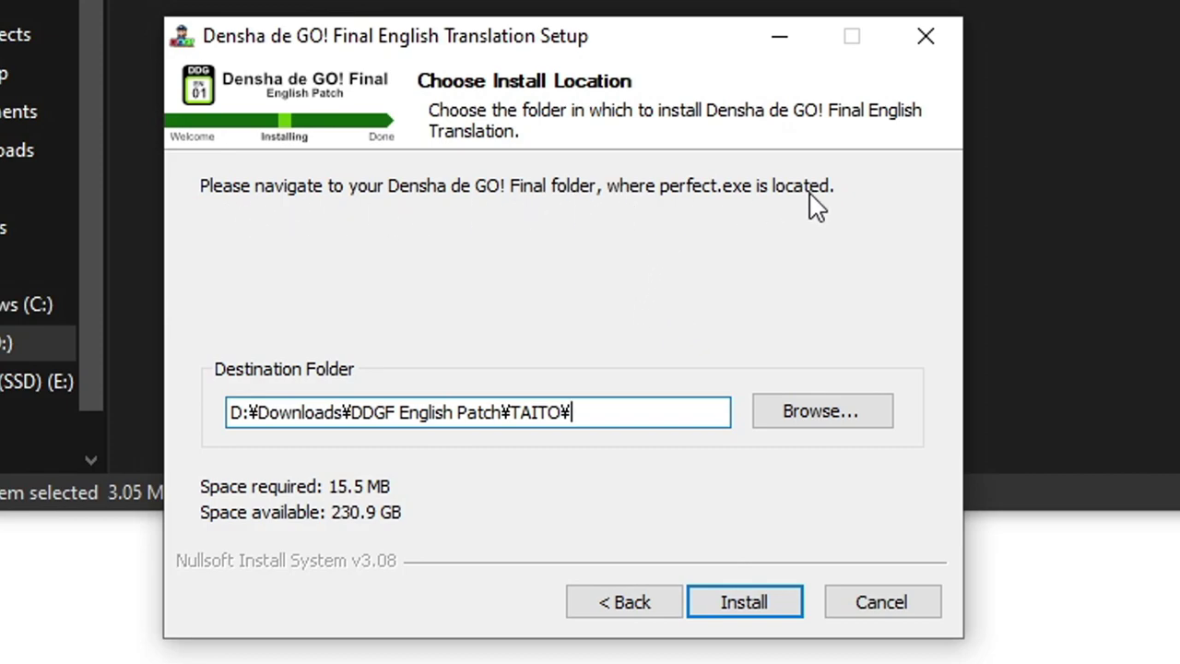
click(751, 613)
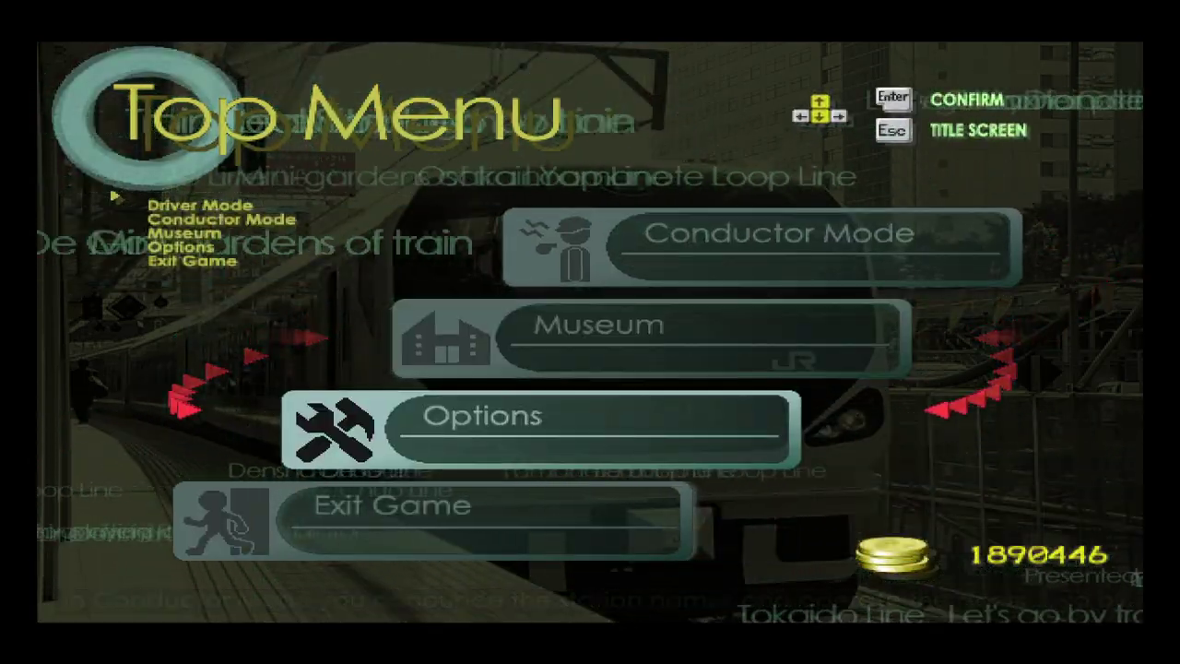
Step: Start the introductory diagram in the patched game and advance the tutorial dialogue to the speedometer explanation
key(Up)
key(Return)
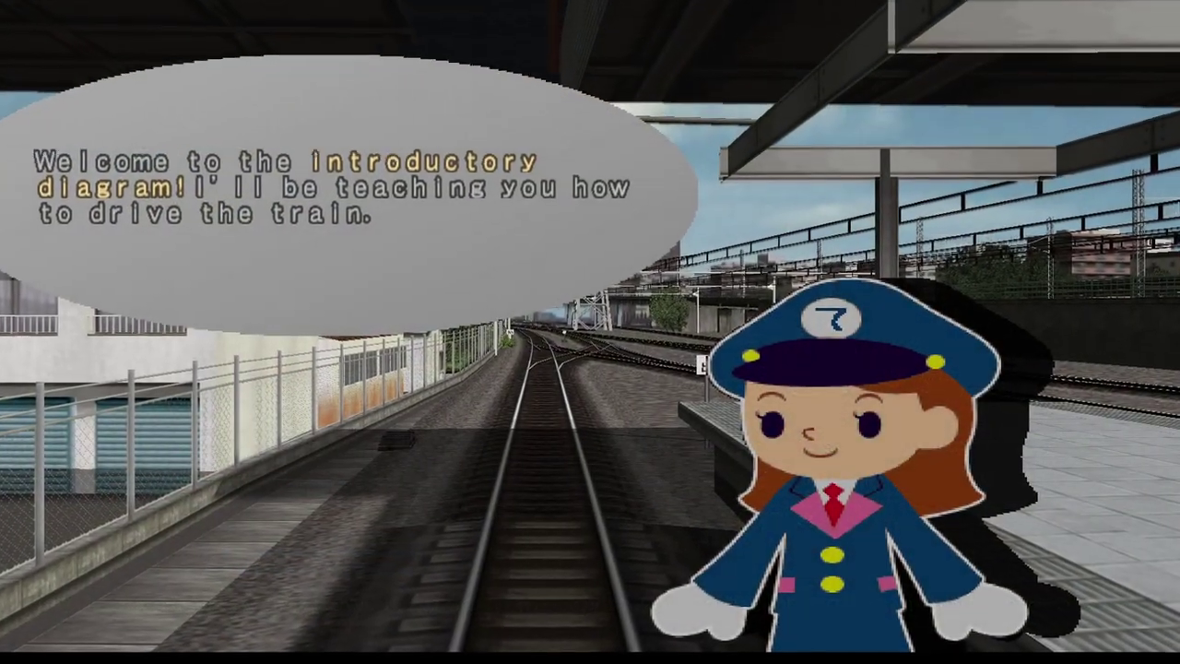
key(Return)
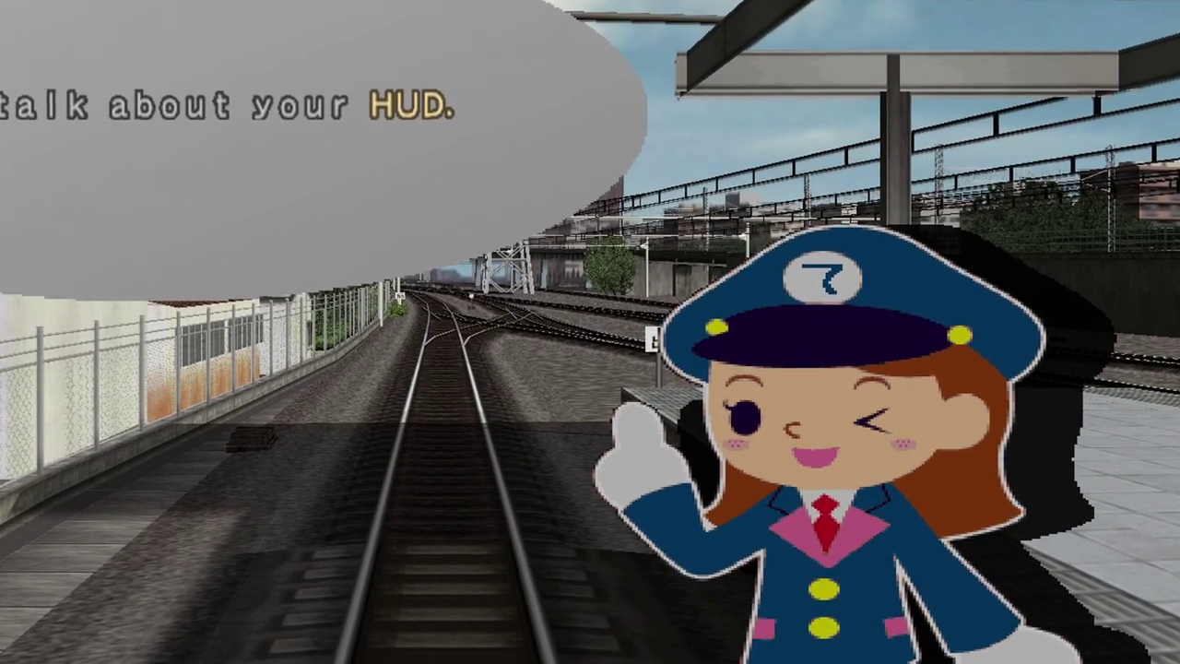
key(Return)
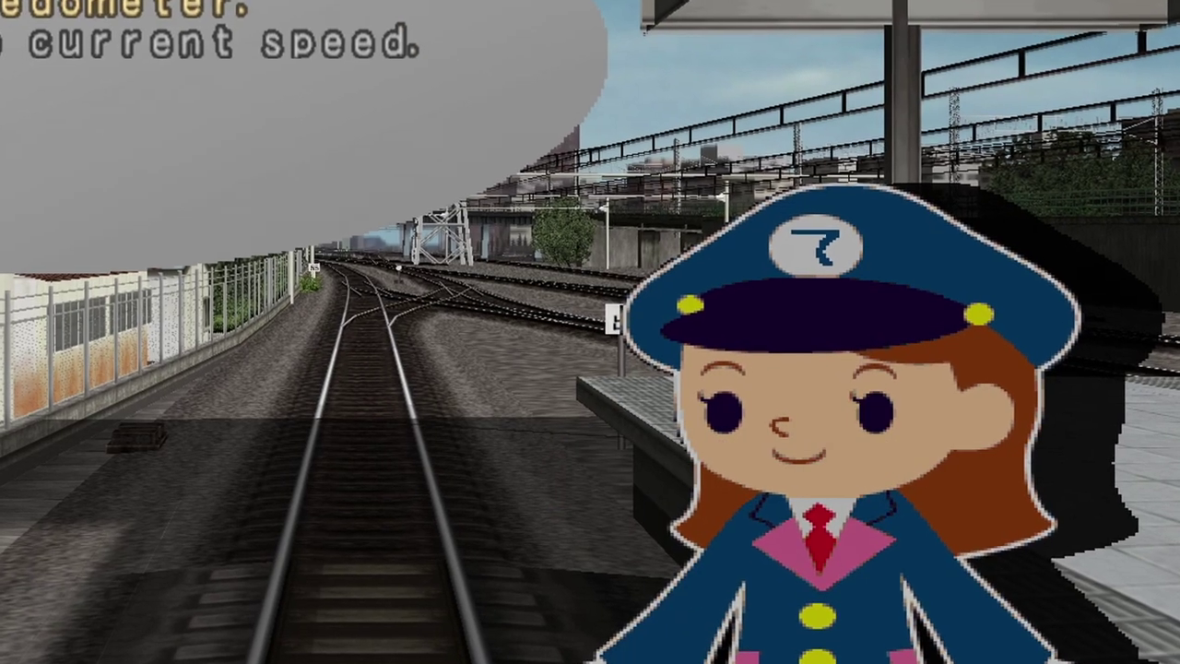